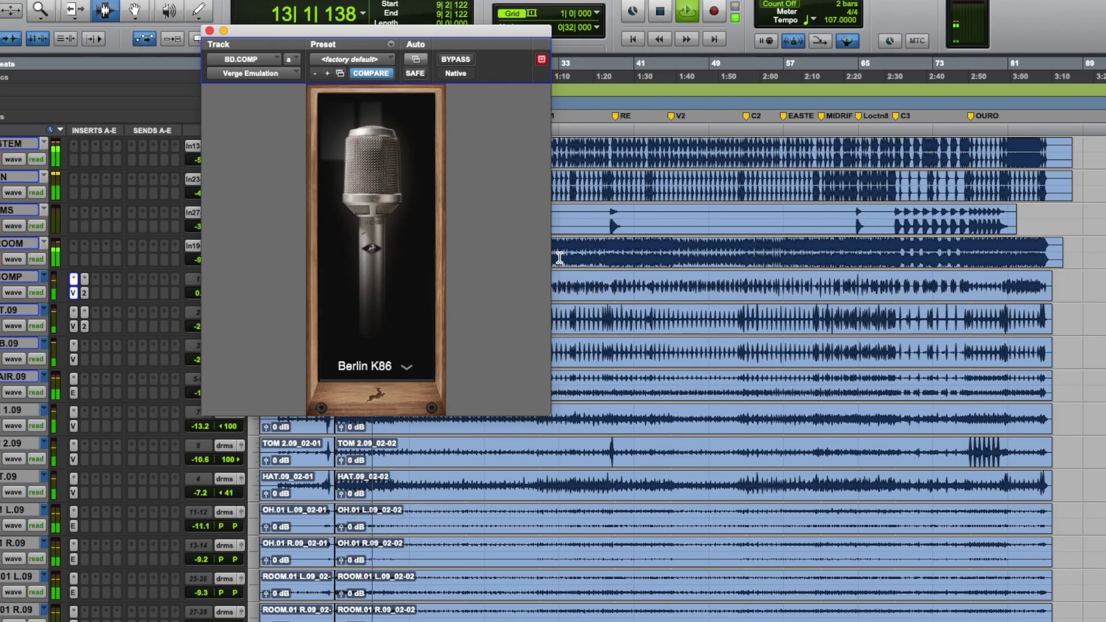
# Audition the Berlin 184, Perth 55, Freiburg 6 and Aalborg 4006 microphone emulations on the BD.COMP track, returning to Berlin K86.
pyautogui.moveTo(518, 36); pyautogui.dragTo(598, 10)
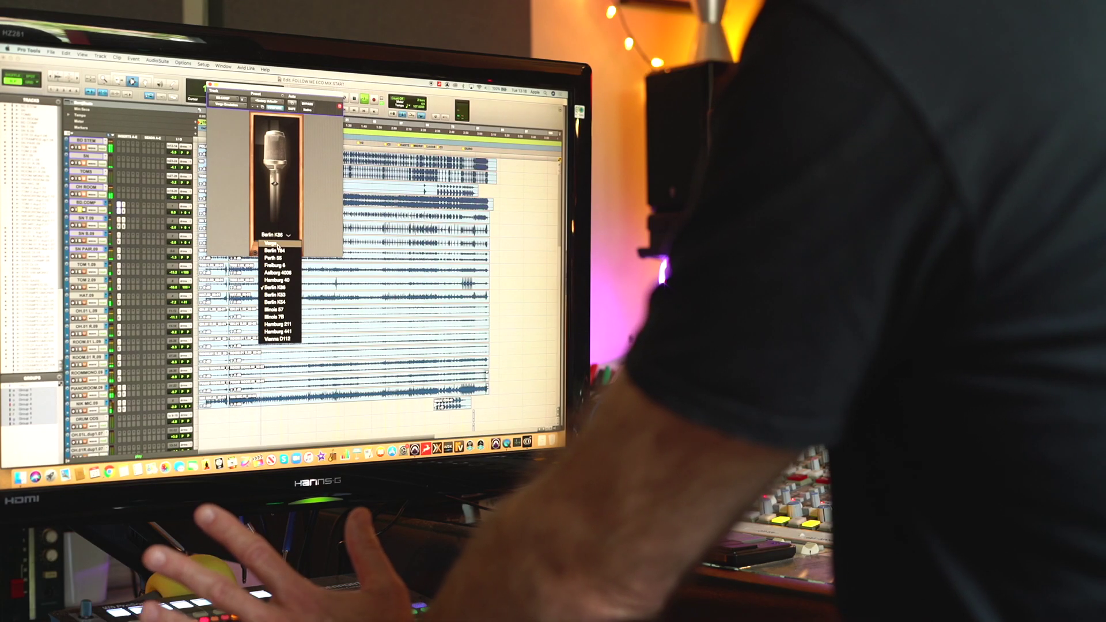
pyautogui.click(275, 250)
pyautogui.click(278, 236)
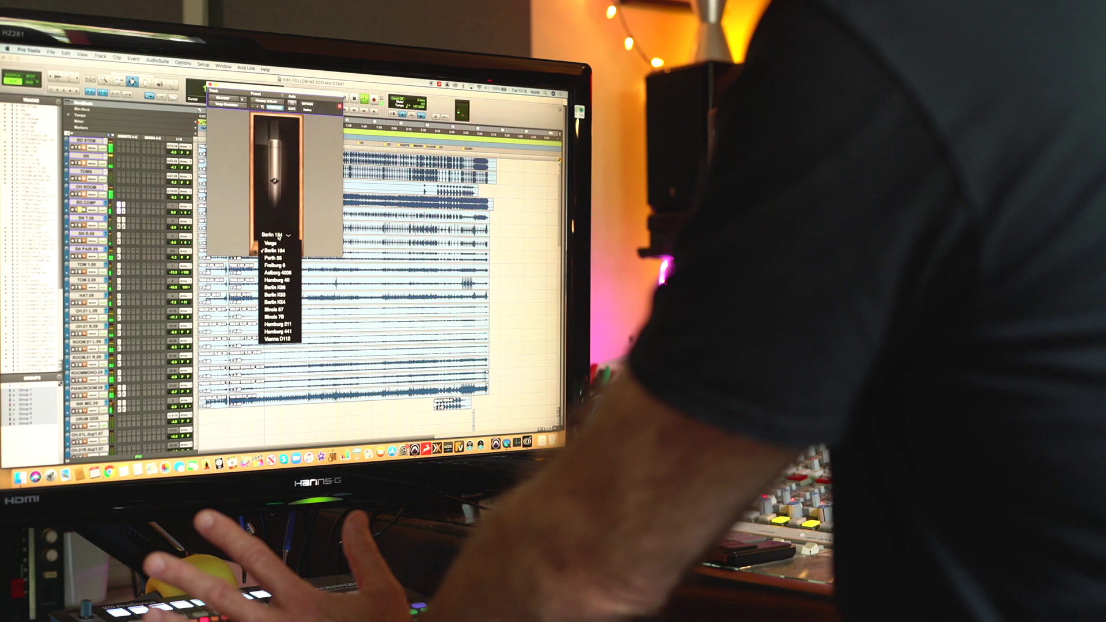
pyautogui.click(273, 258)
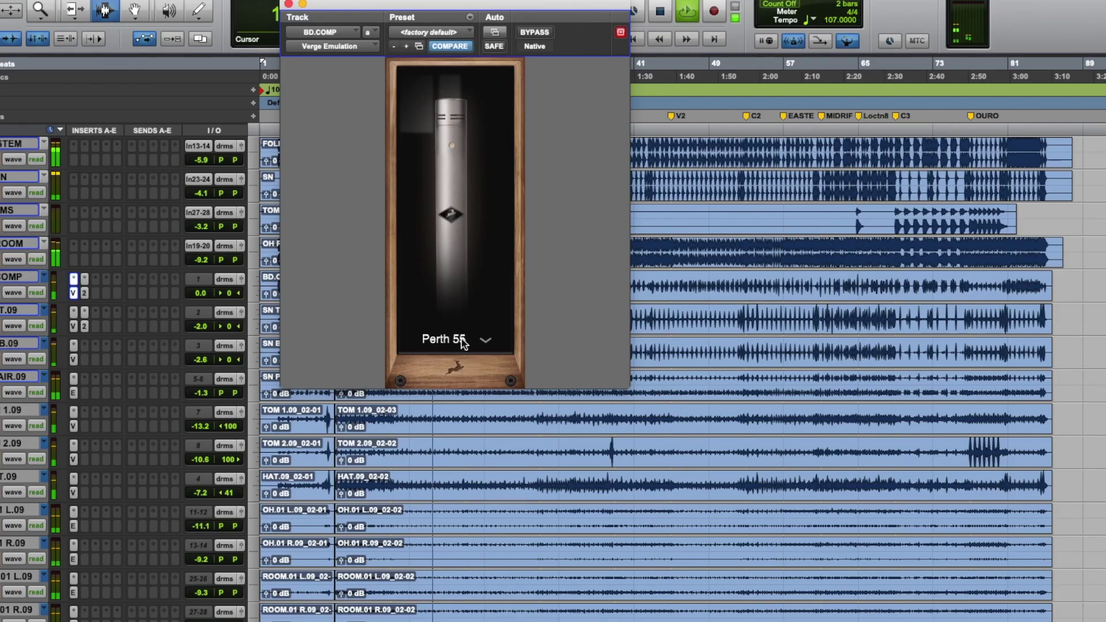
pyautogui.click(463, 343)
pyautogui.click(468, 411)
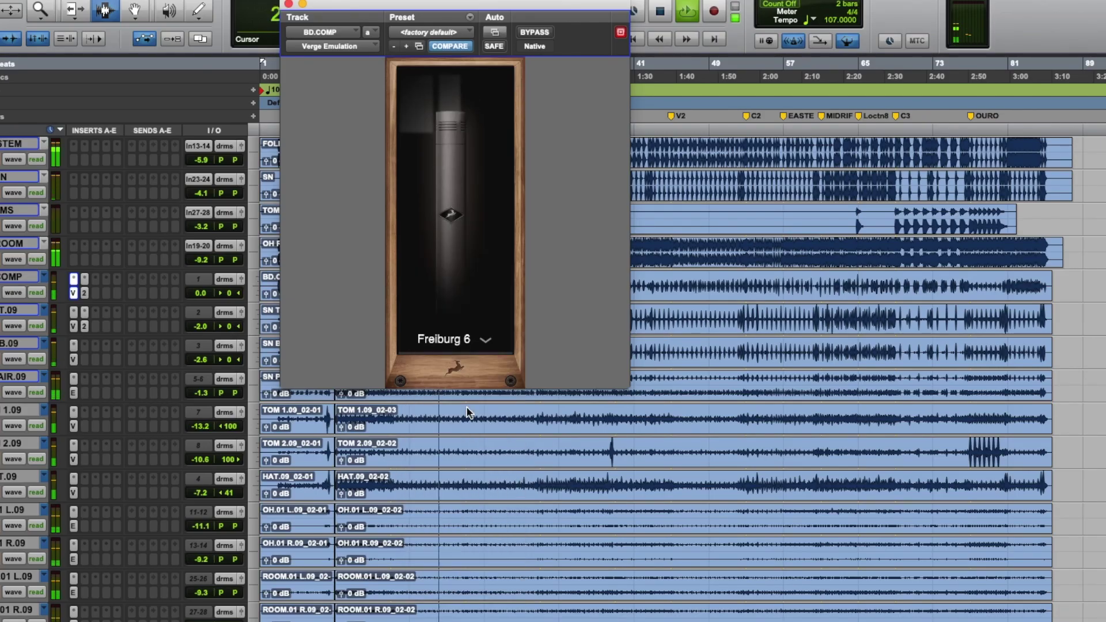
pyautogui.click(460, 344)
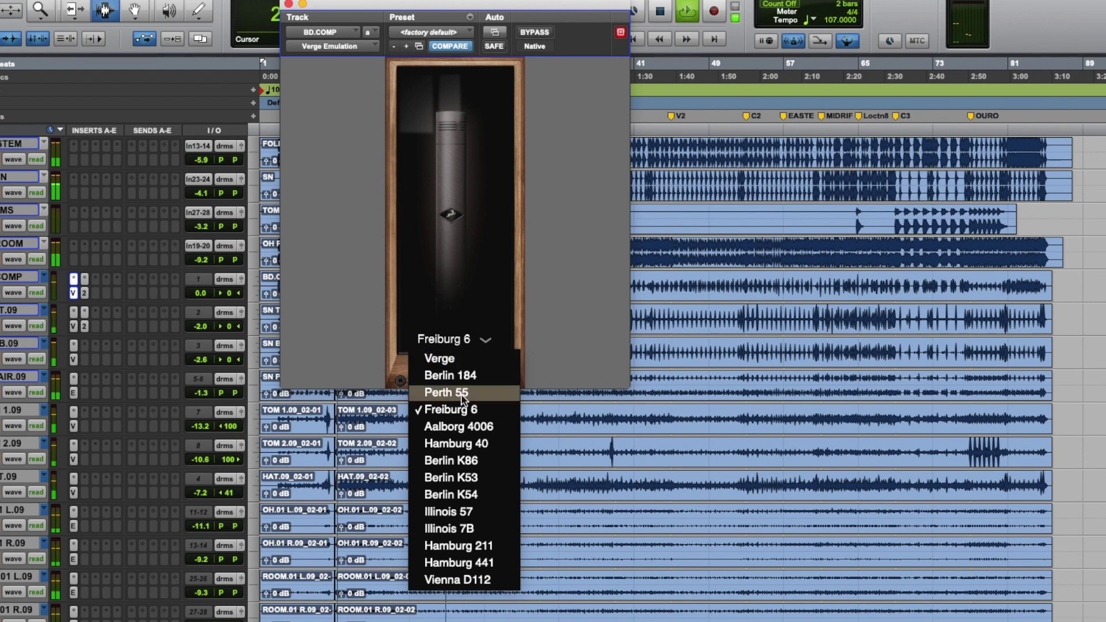
pyautogui.click(459, 426)
pyautogui.click(460, 342)
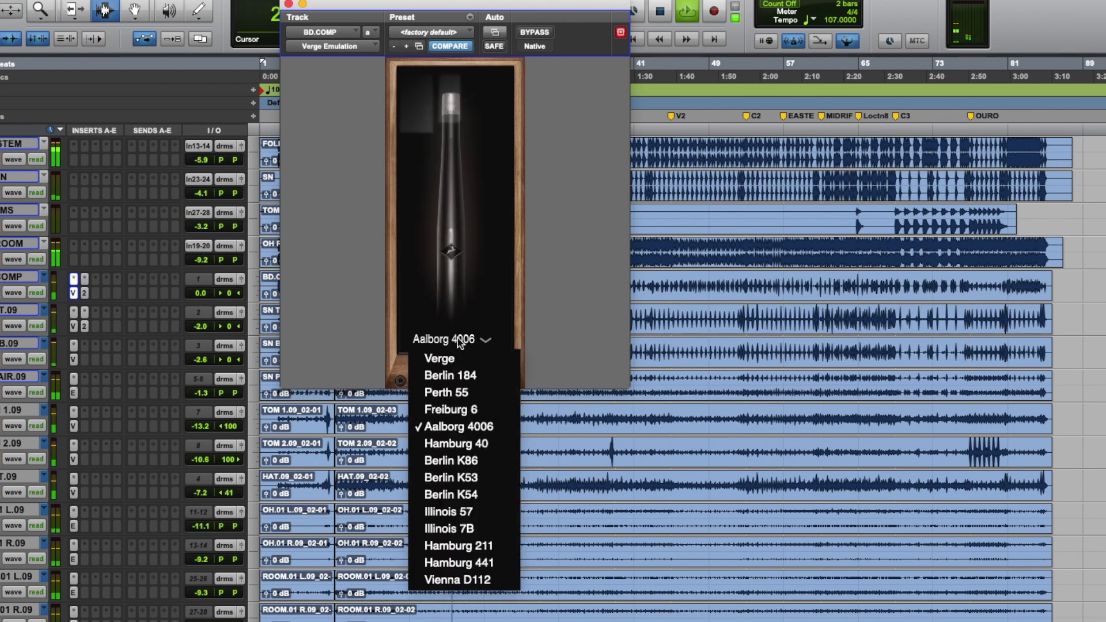
pyautogui.click(463, 464)
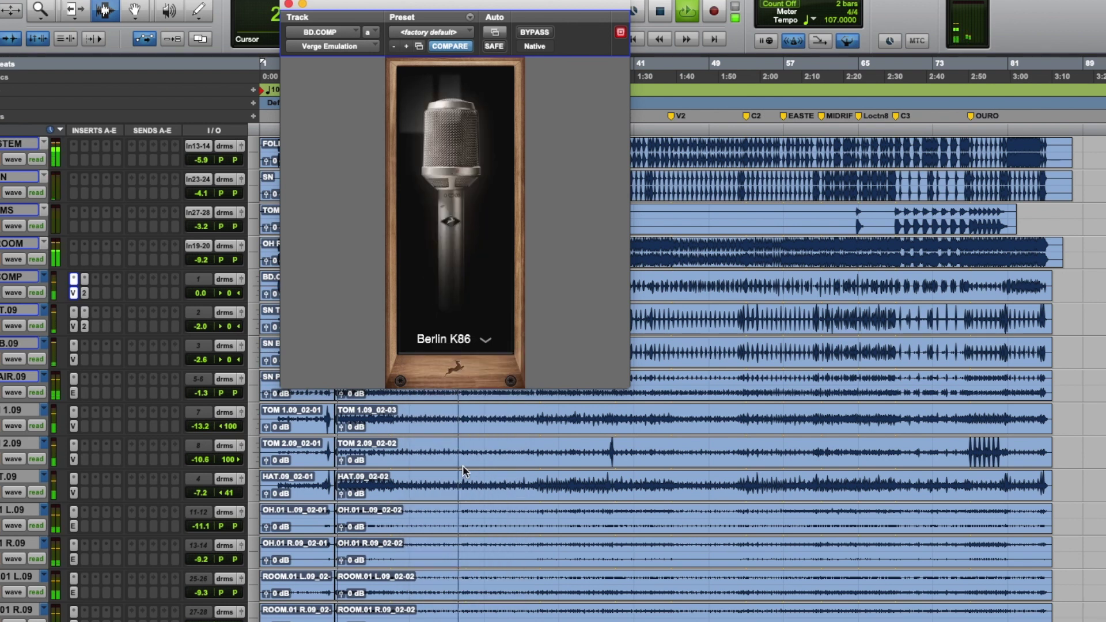
# Audition the Illinois 57 and Illinois 7B emulations on the BD.COMP track against Berlin K86, ending on Berlin K86.
pyautogui.click(464, 344)
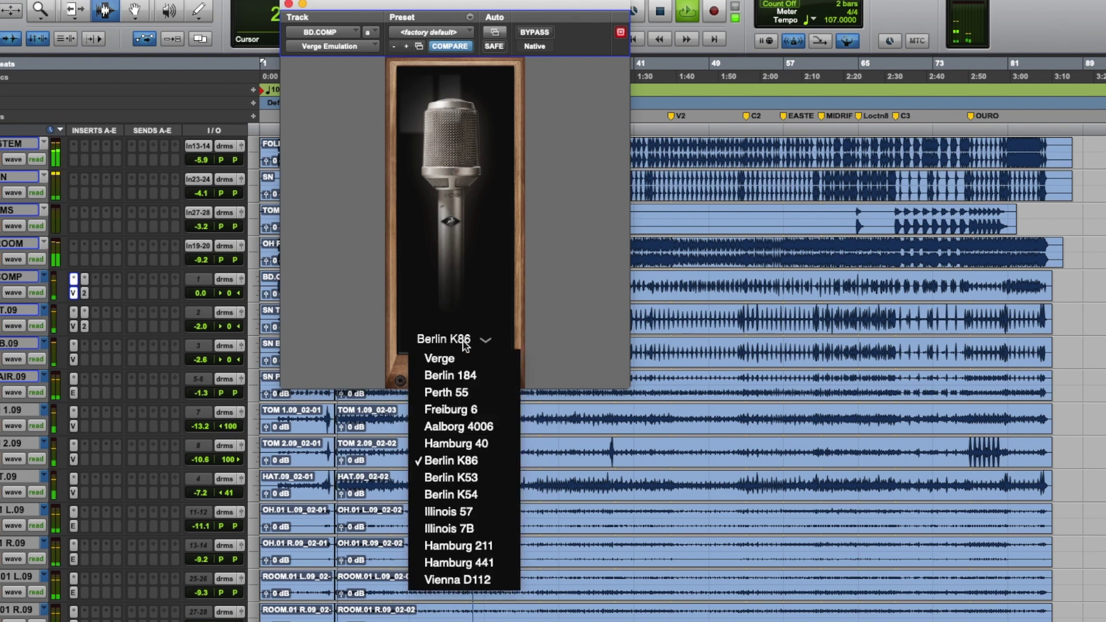
pyautogui.click(477, 512)
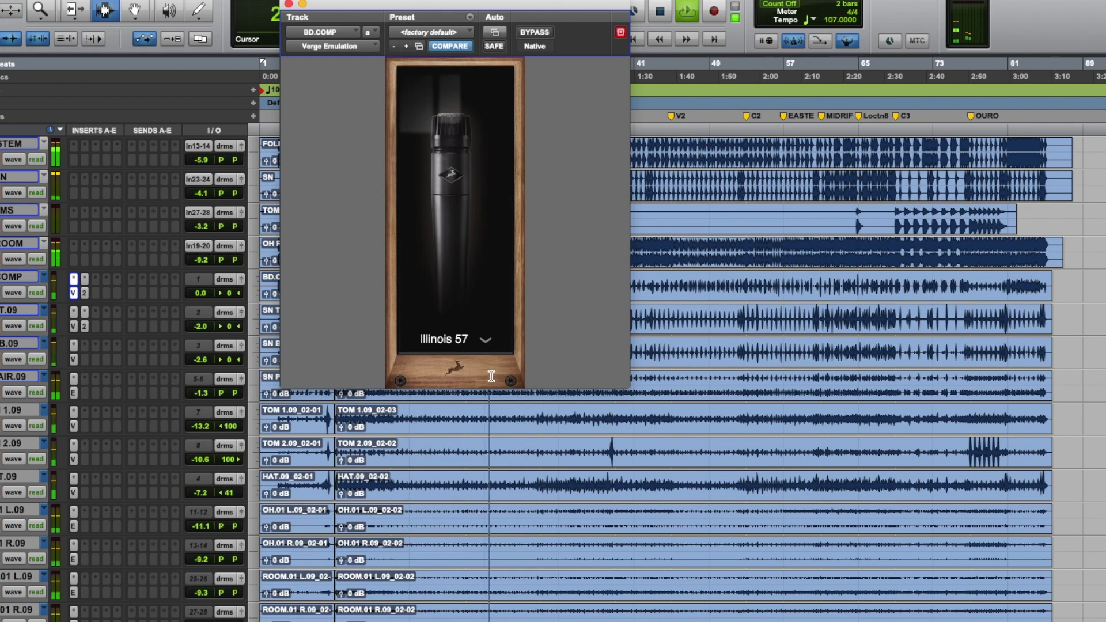
pyautogui.click(467, 340)
pyautogui.click(475, 526)
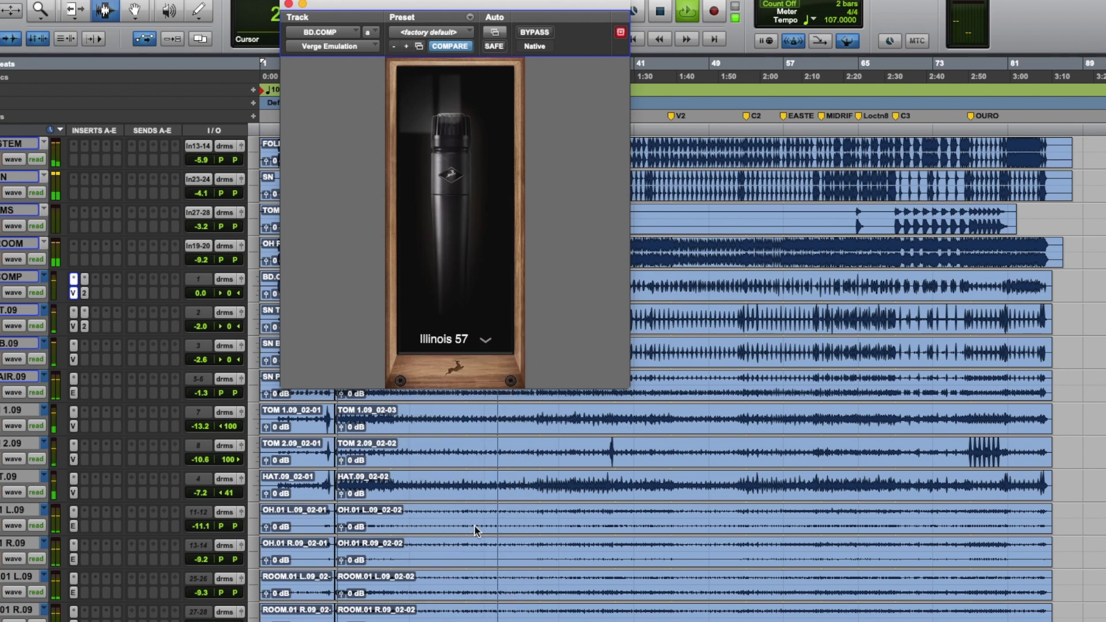
pyautogui.click(465, 341)
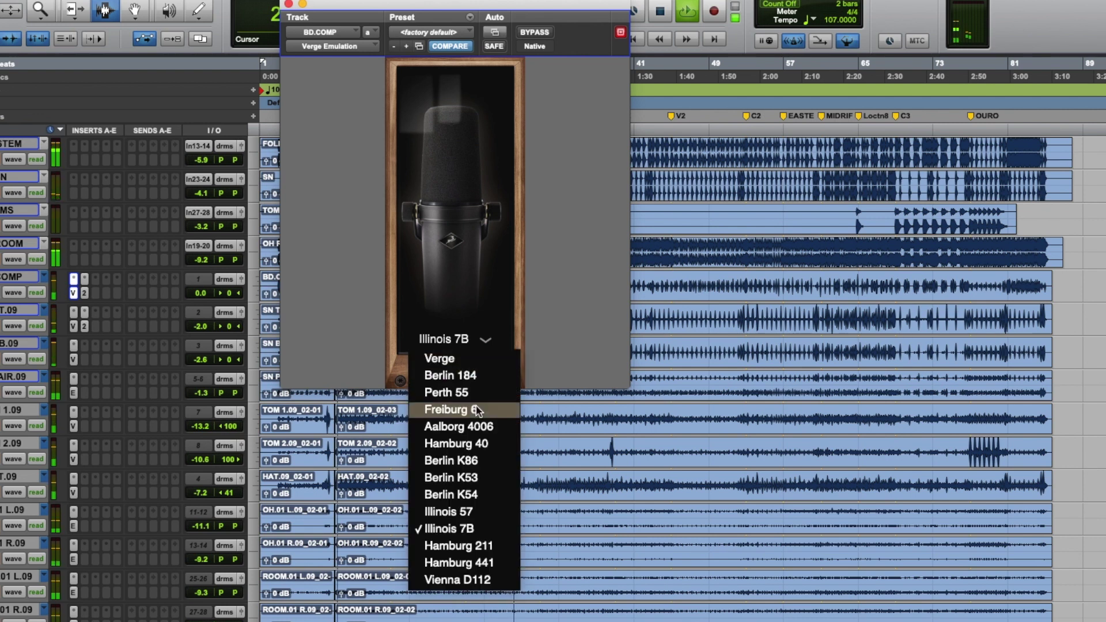
pyautogui.click(480, 461)
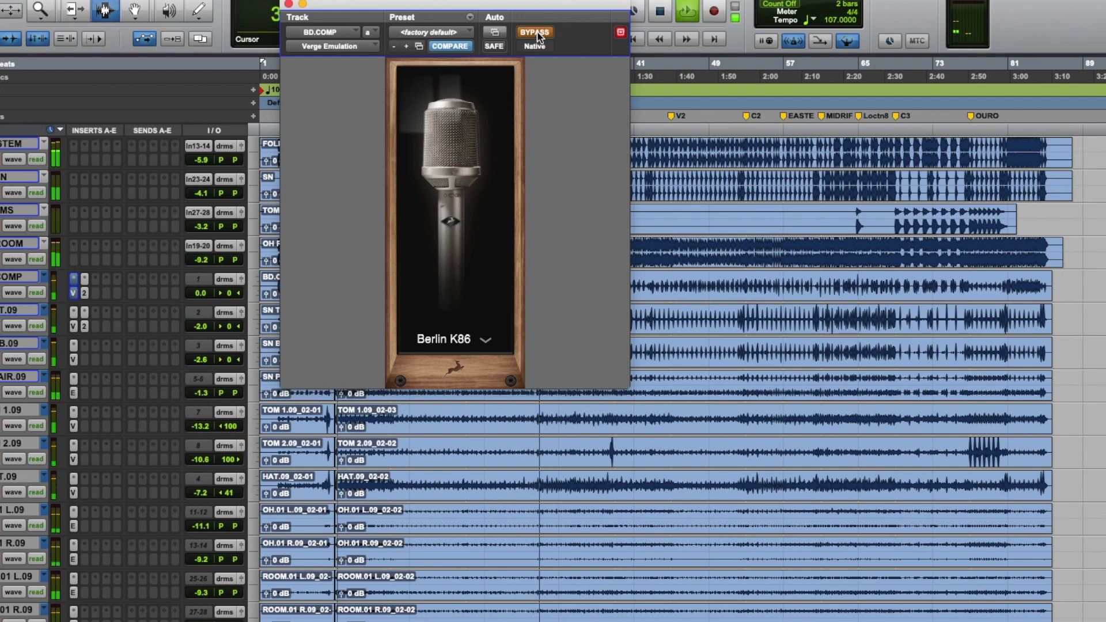
# Compare the native Verge microphone sound with the emulation on BD.COMP and restore Berlin K86.
pyautogui.click(452, 345)
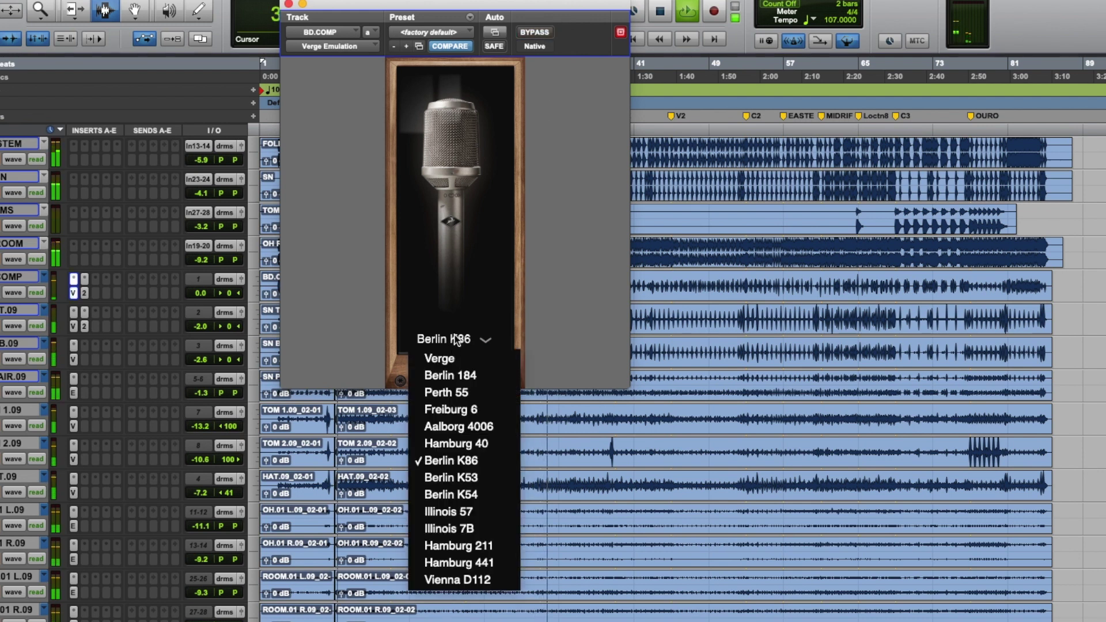
pyautogui.click(426, 360)
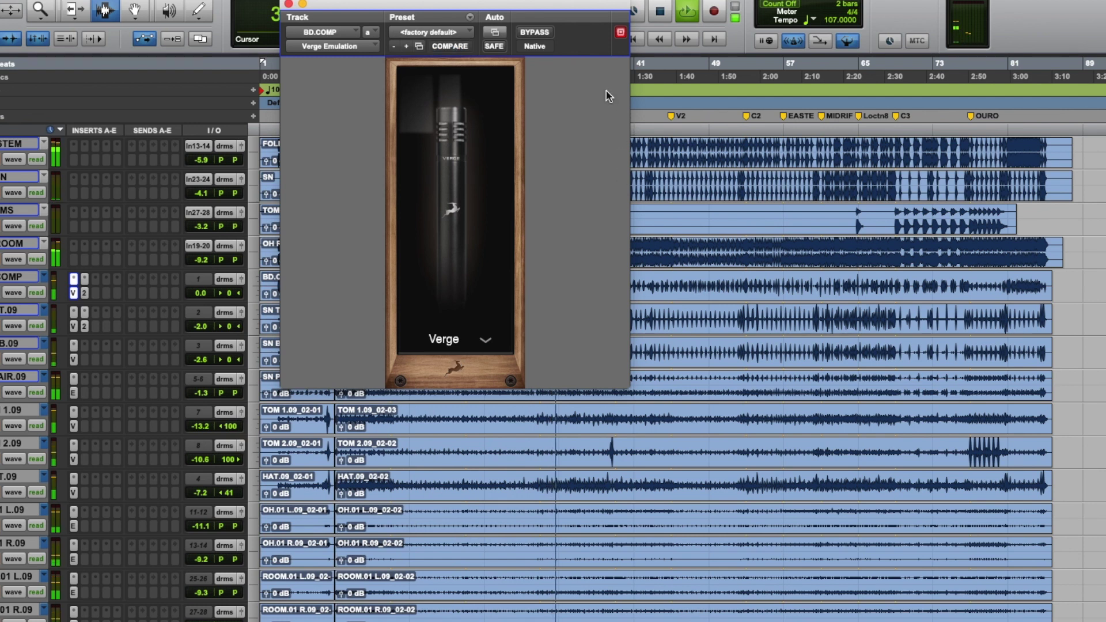
pyautogui.click(459, 343)
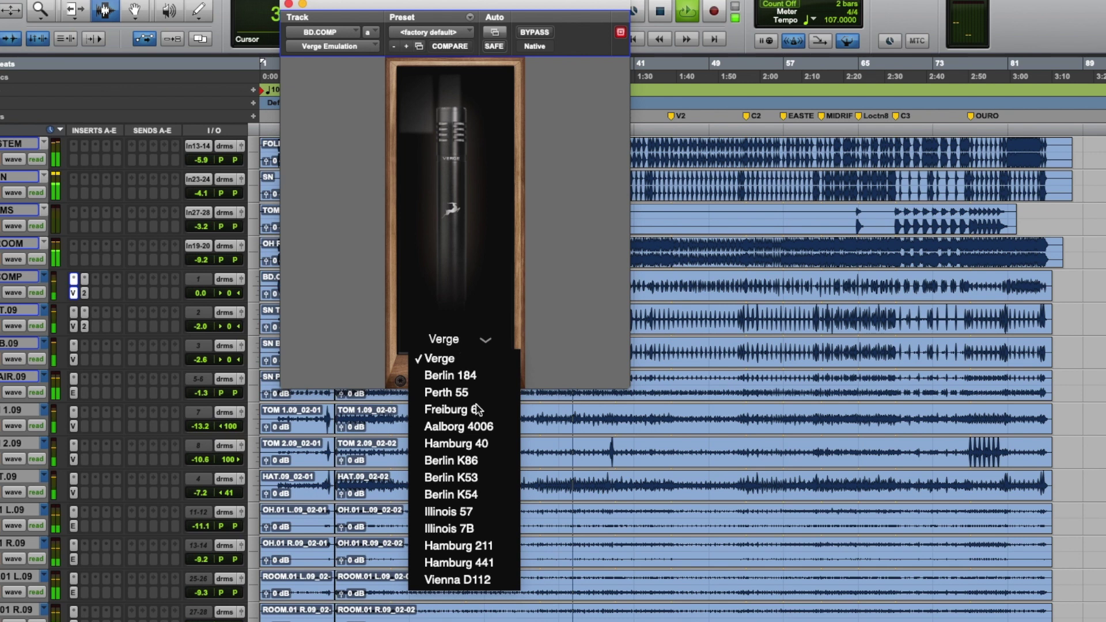
pyautogui.click(481, 465)
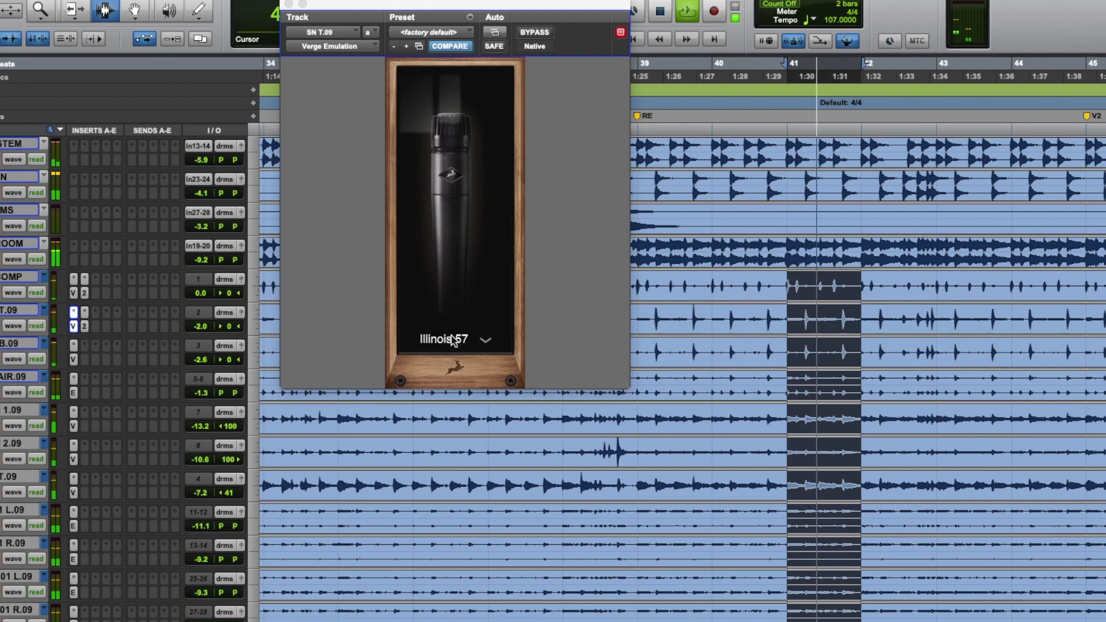
# Audition the Berlin 184 and Perth 55 microphone emulations on the SN T.09 snare track.
pyautogui.click(454, 341)
pyautogui.press('Down')
pyautogui.press('Down')
pyautogui.press('Return')
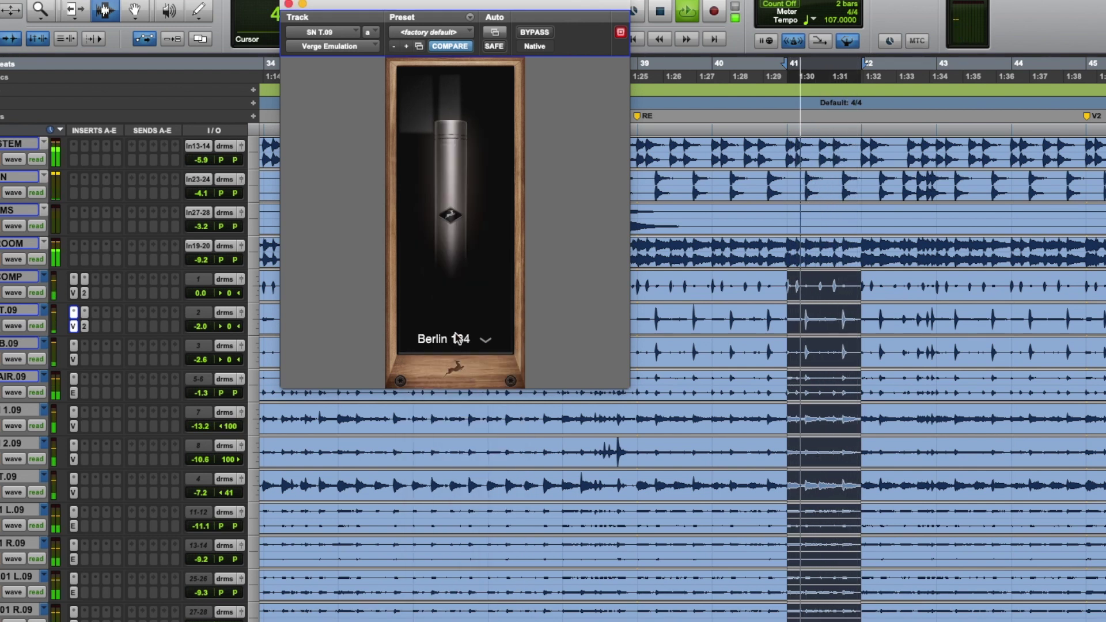
pyautogui.click(459, 338)
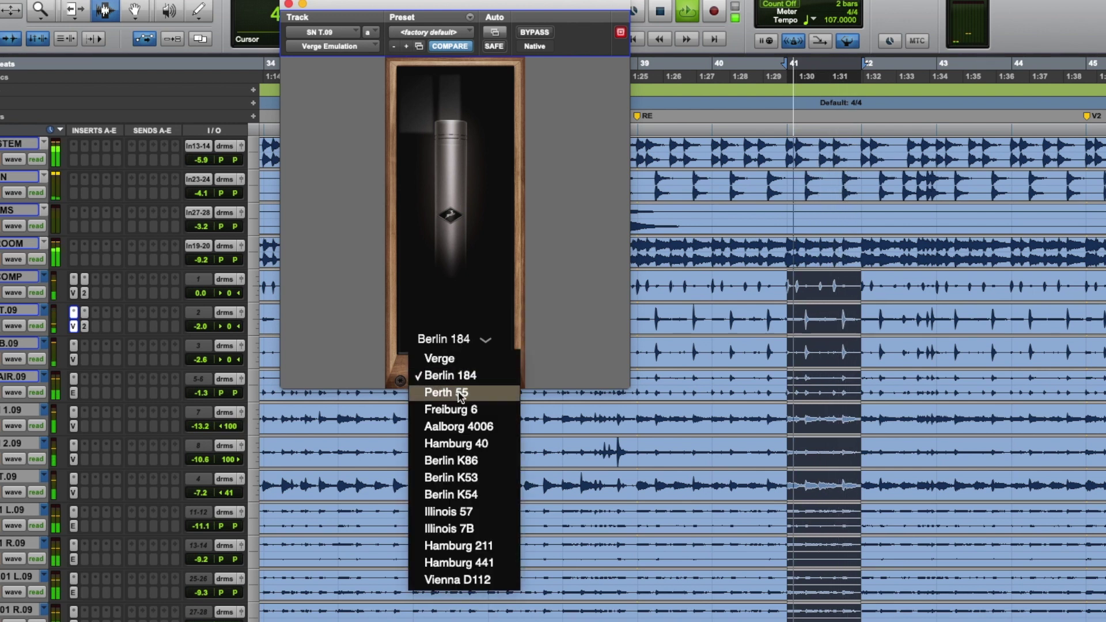
pyautogui.click(458, 393)
# Audition the Freiburg 6, Aalborg 4006, Hamburg 40 and Berlin K86 emulations on the SN T.09 snare track.
pyautogui.click(454, 340)
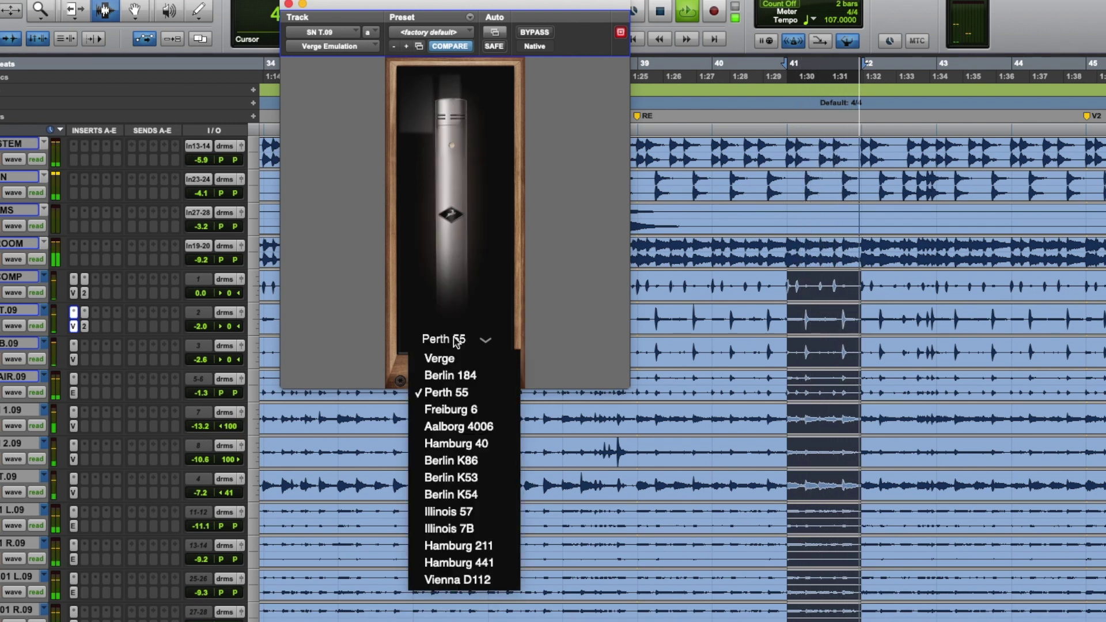
pyautogui.click(455, 413)
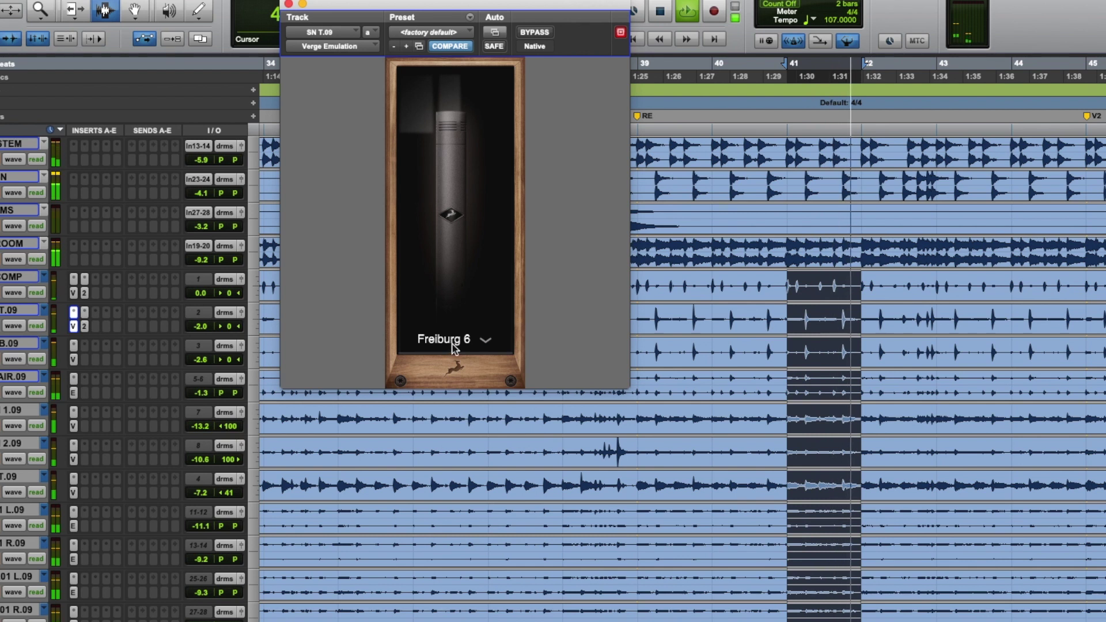
pyautogui.click(453, 346)
pyautogui.click(456, 427)
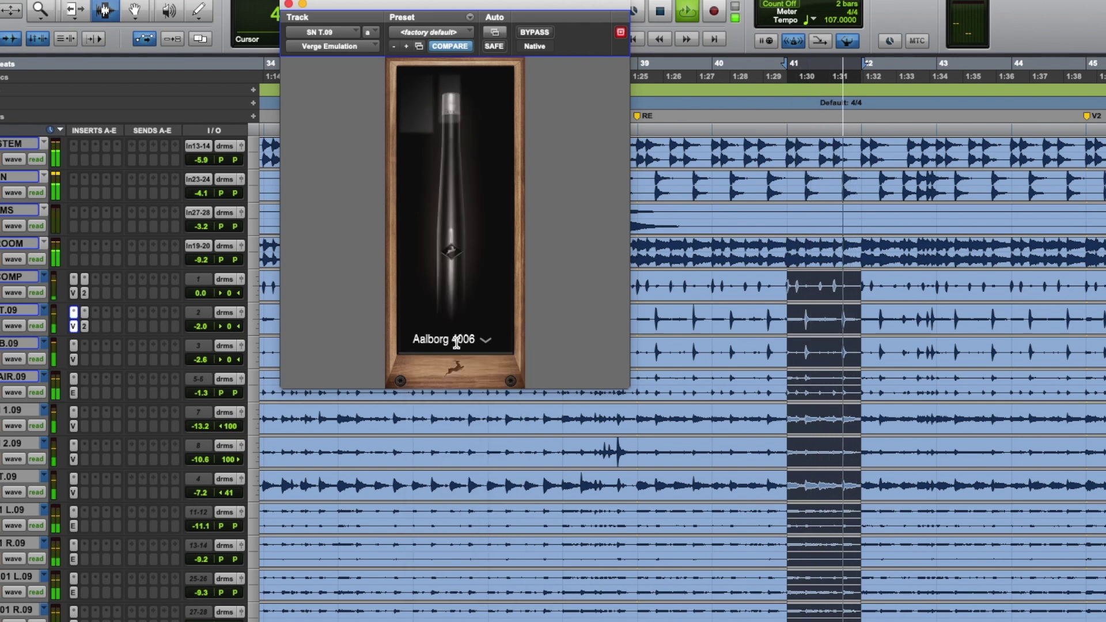
pyautogui.click(457, 343)
pyautogui.click(458, 442)
pyautogui.click(460, 346)
pyautogui.click(458, 456)
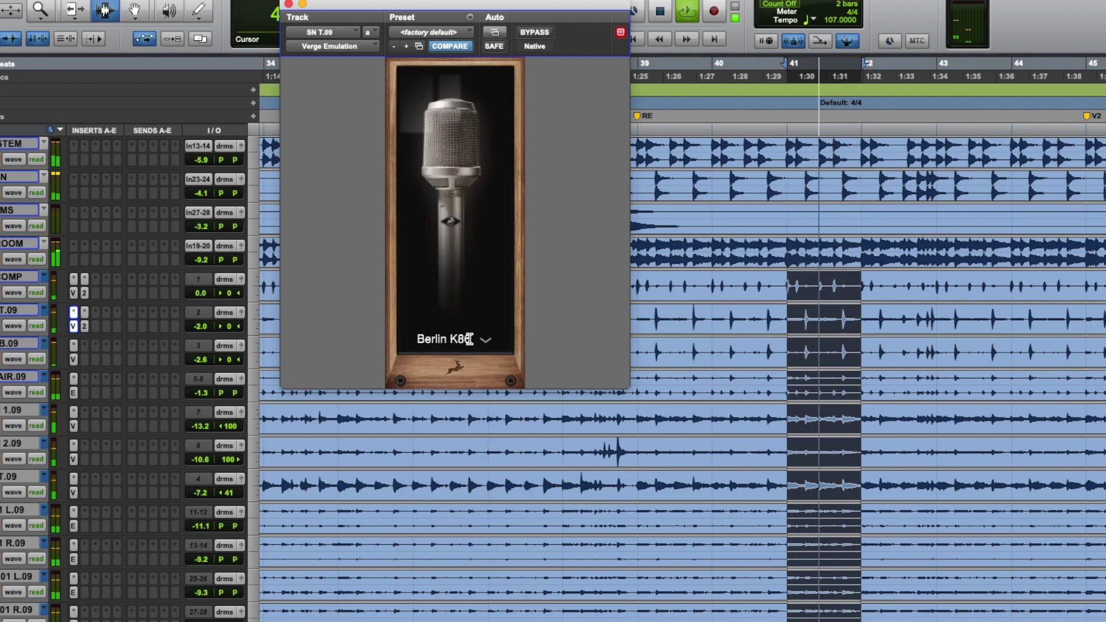
# Compare the Illinois 57 and Berlin K86 emulations on the SN T.09 snare track, finishing on Illinois 57.
pyautogui.click(469, 340)
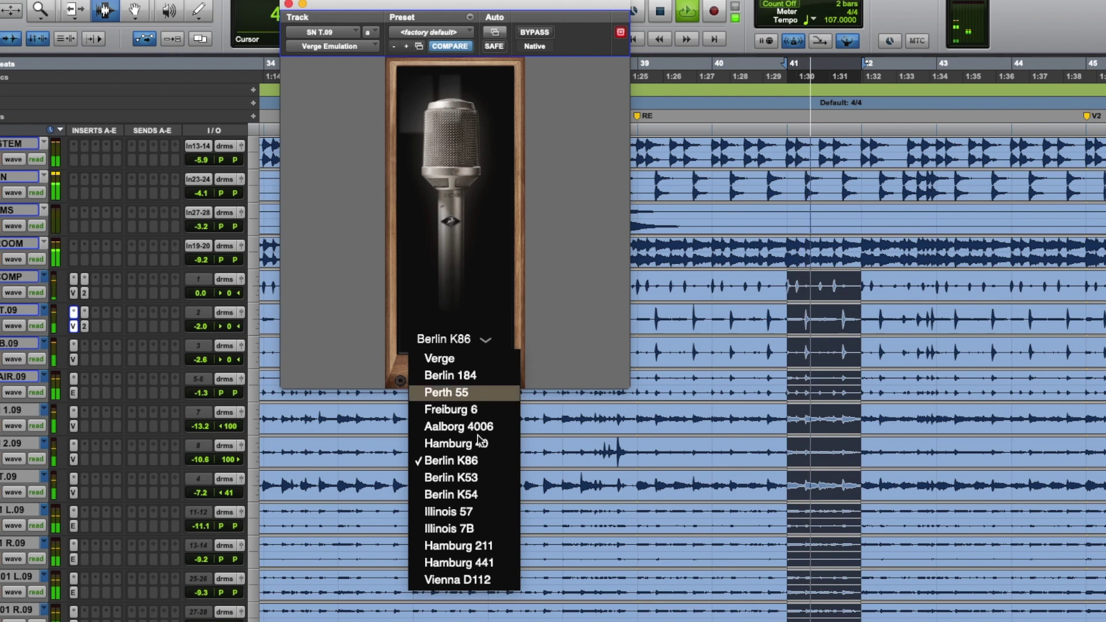
pyautogui.click(478, 511)
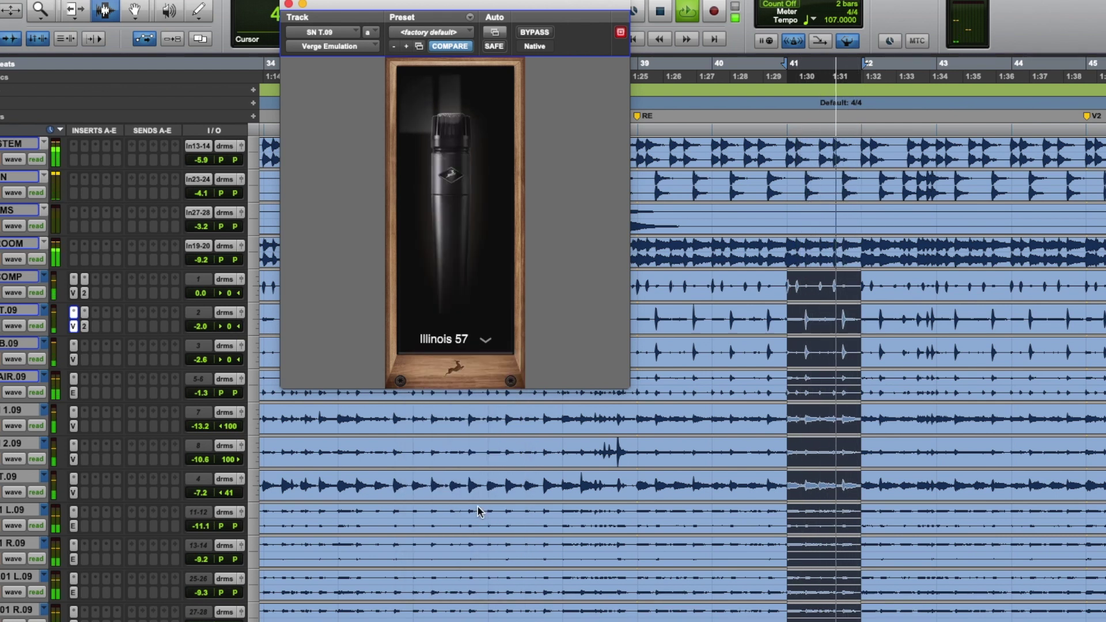
pyautogui.click(458, 340)
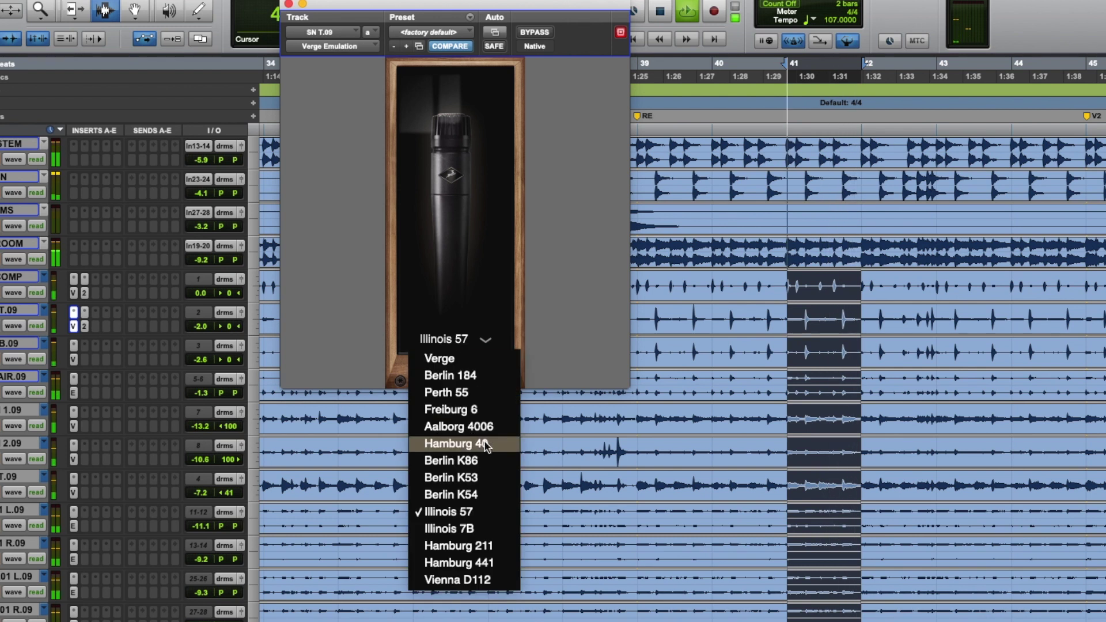
pyautogui.click(491, 461)
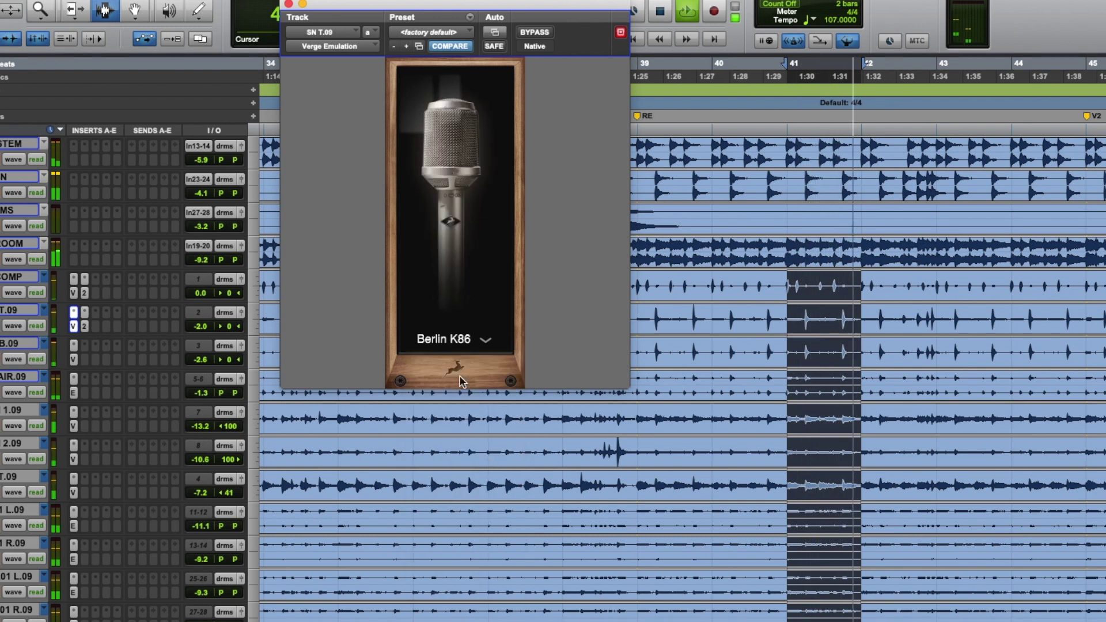
pyautogui.click(462, 346)
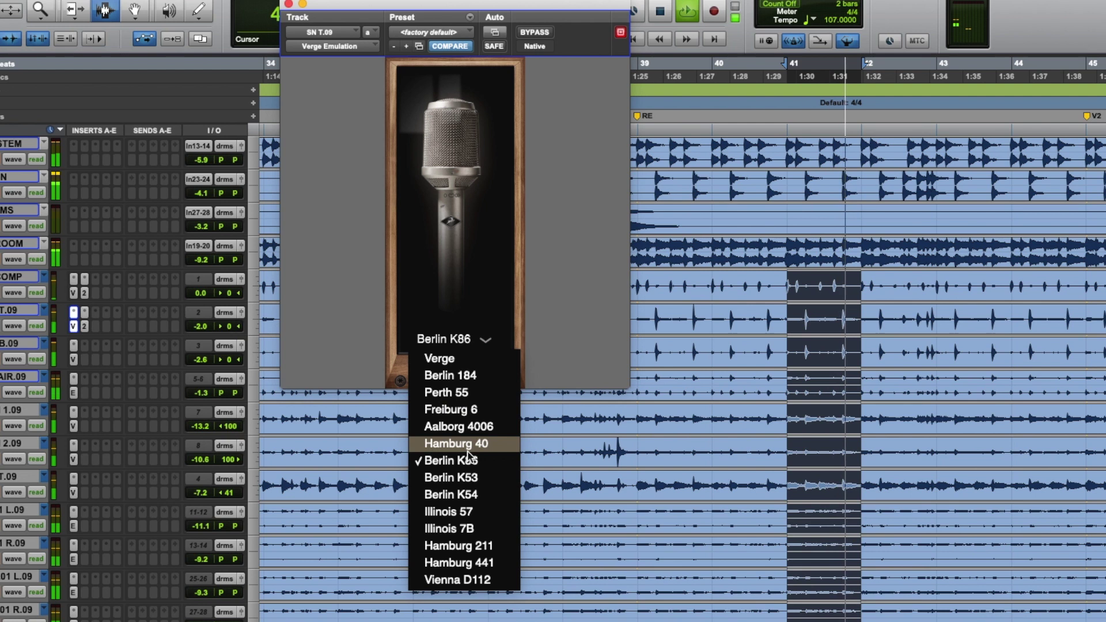
pyautogui.click(475, 511)
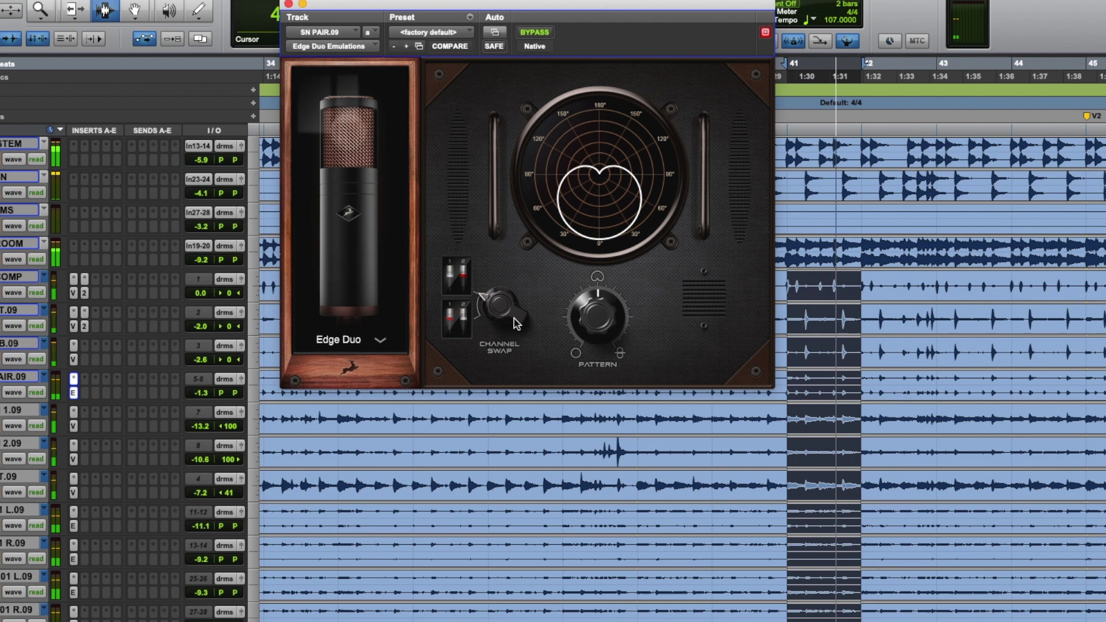
# Try Channel Swap on SN PAIR.09's Edge Duo emulation, switch it back off, and turn the polar pattern to omnidirectional and back up.
pyautogui.click(514, 322)
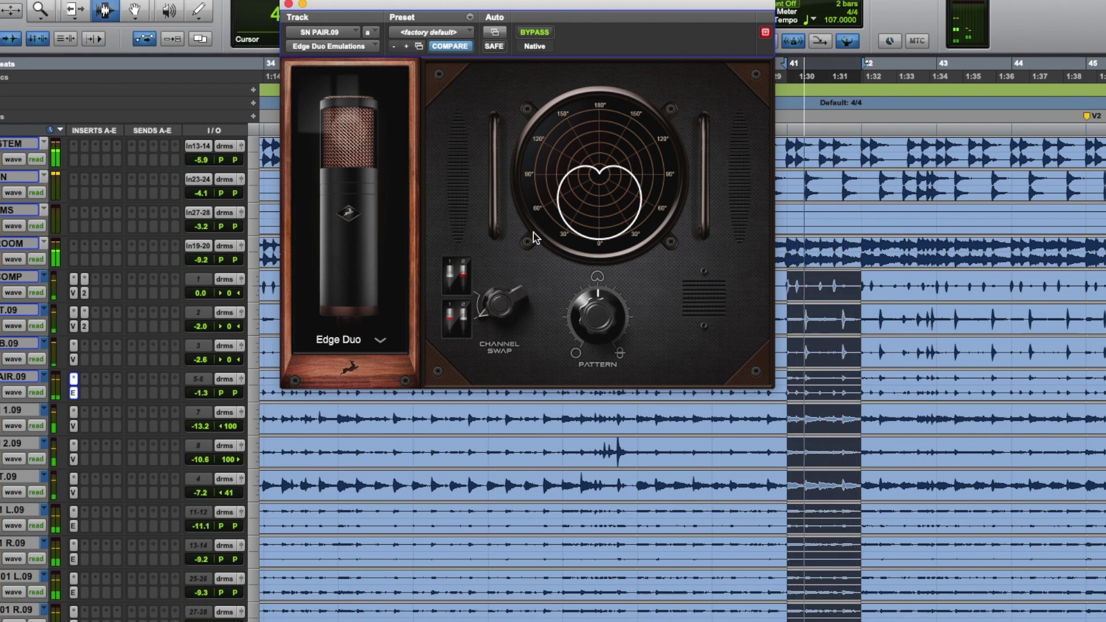
pyautogui.click(516, 309)
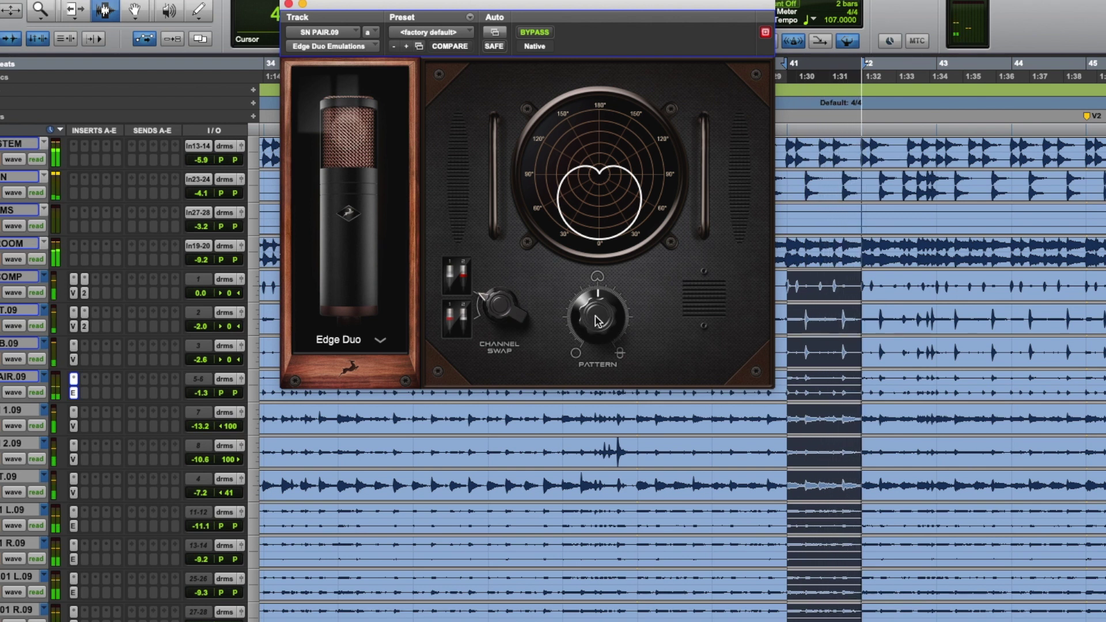
pyautogui.moveTo(598, 321); pyautogui.dragTo(578, 479)
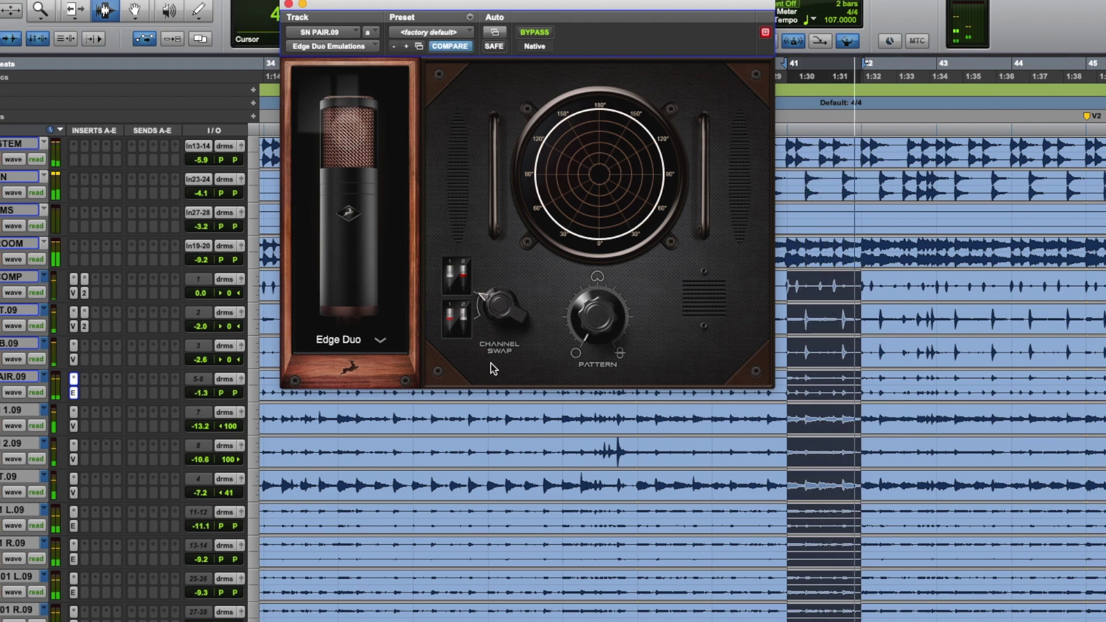
pyautogui.moveTo(605, 329); pyautogui.dragTo(624, 233)
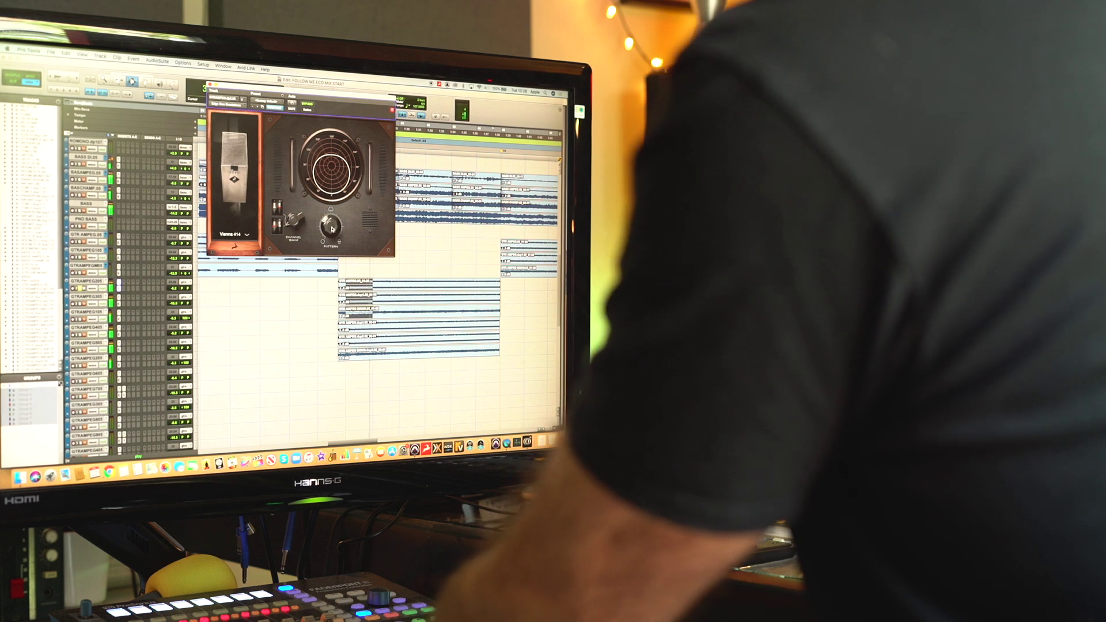
# Turn the polar pattern of the Vienna 414 emulation on the GTRAMPEG.dp2.05 track through cardioid to figure-eight.
pyautogui.moveTo(332, 226); pyautogui.dragTo(338, 216)
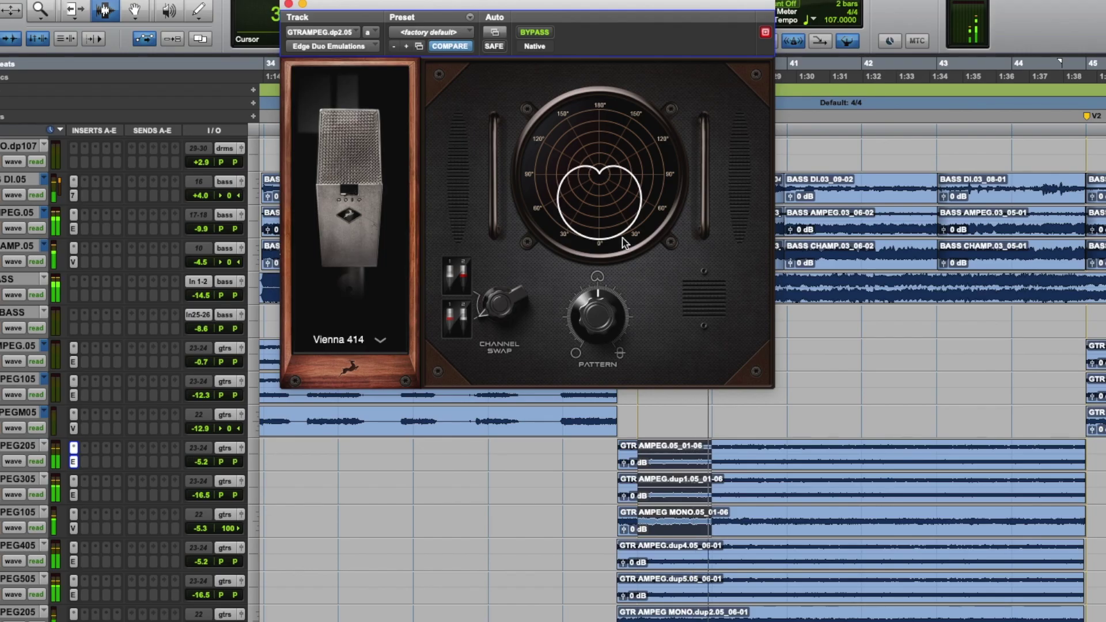
pyautogui.moveTo(337, 215); pyautogui.dragTo(339, 214)
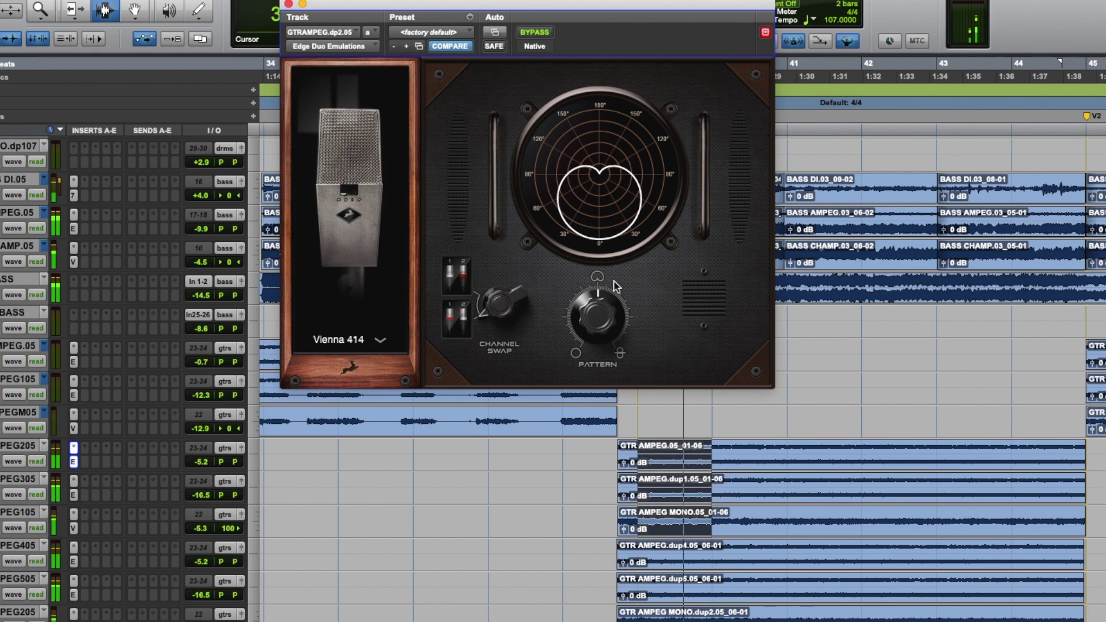
pyautogui.moveTo(616, 286); pyautogui.dragTo(639, 169)
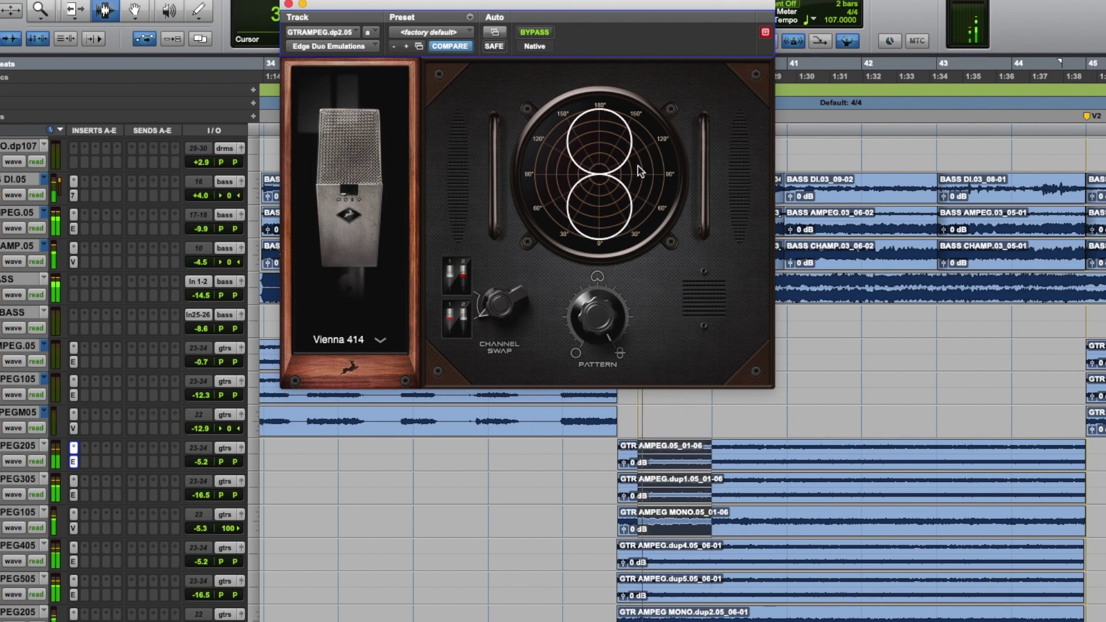
# Turn the polar pattern of the Vienna 414 emulation on the GTRAMPEG.dp2.05 track from figure-eight to cardioid and continue adjusting it.
pyautogui.moveTo(638, 166); pyautogui.dragTo(630, 277)
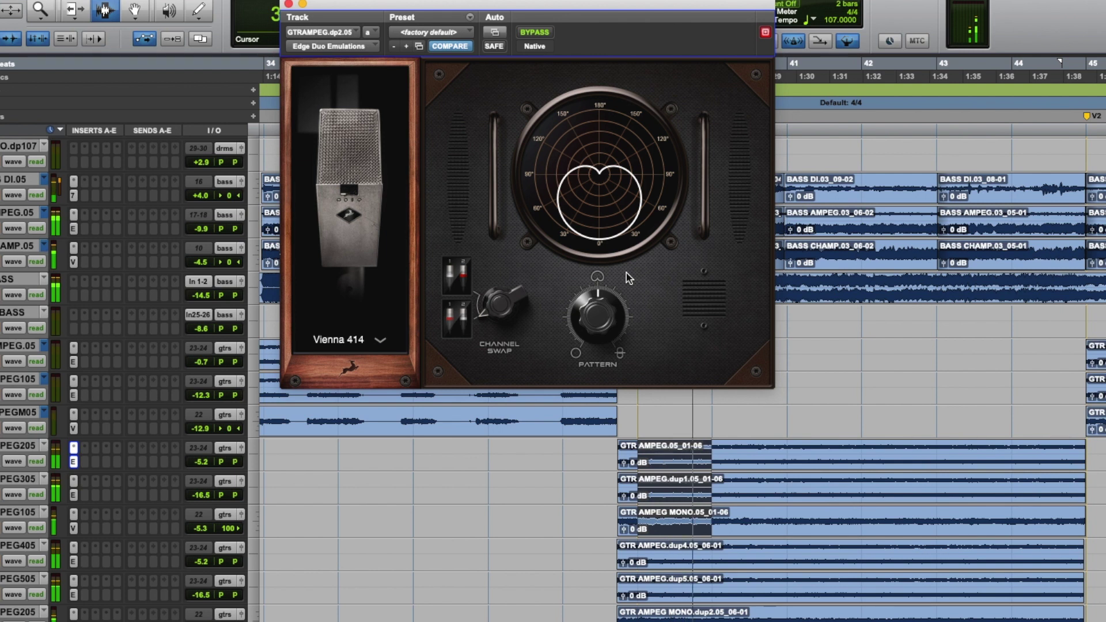
pyautogui.moveTo(624, 294); pyautogui.dragTo(606, 354)
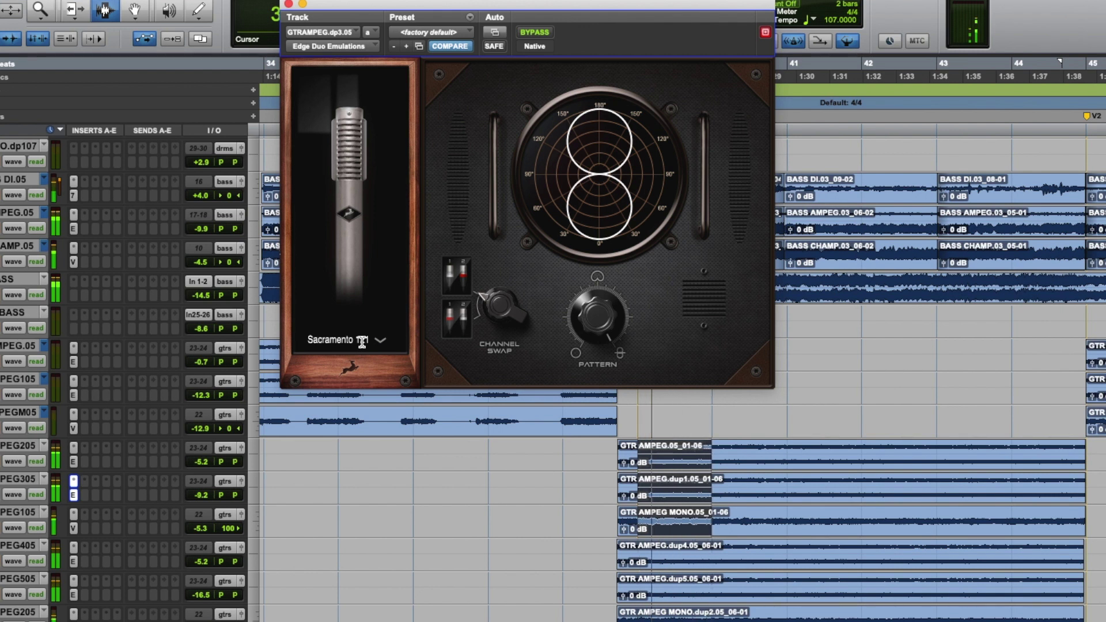
# Compare the Edge Duo emulation with Sacramento 121 on the GTRAMPEG.dp3.05 track, finishing on Sacramento 121.
pyautogui.click(362, 342)
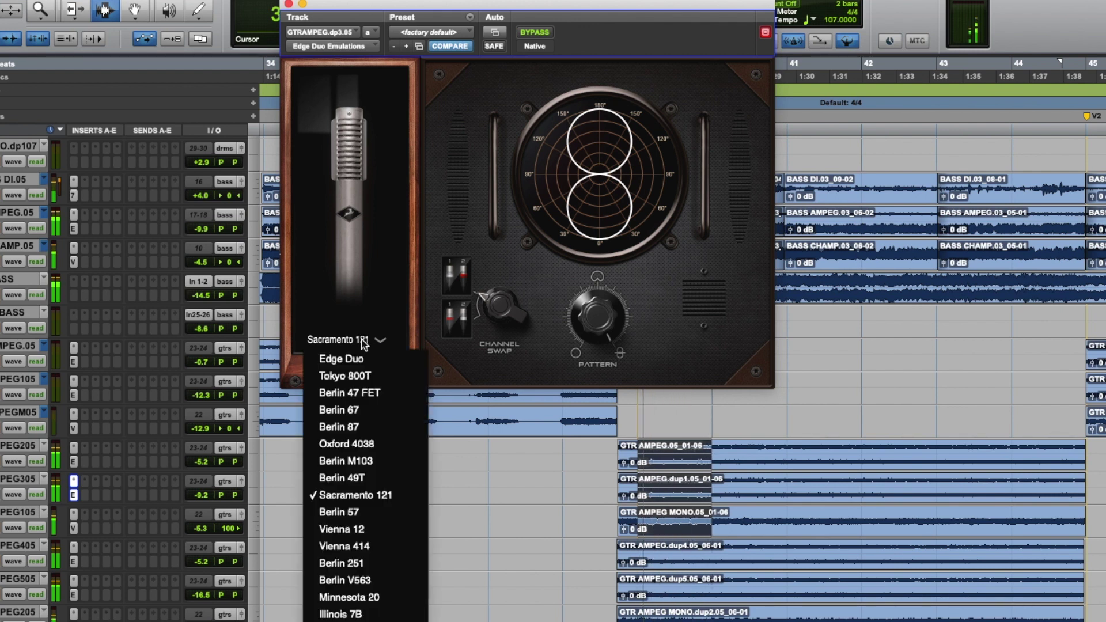
pyautogui.click(361, 359)
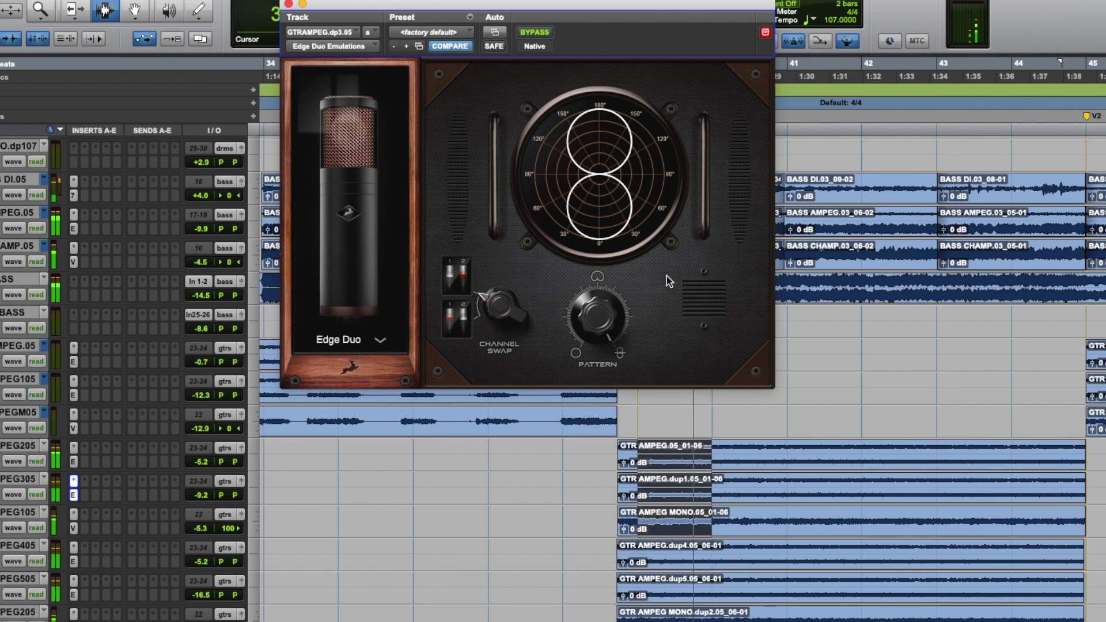
pyautogui.click(348, 339)
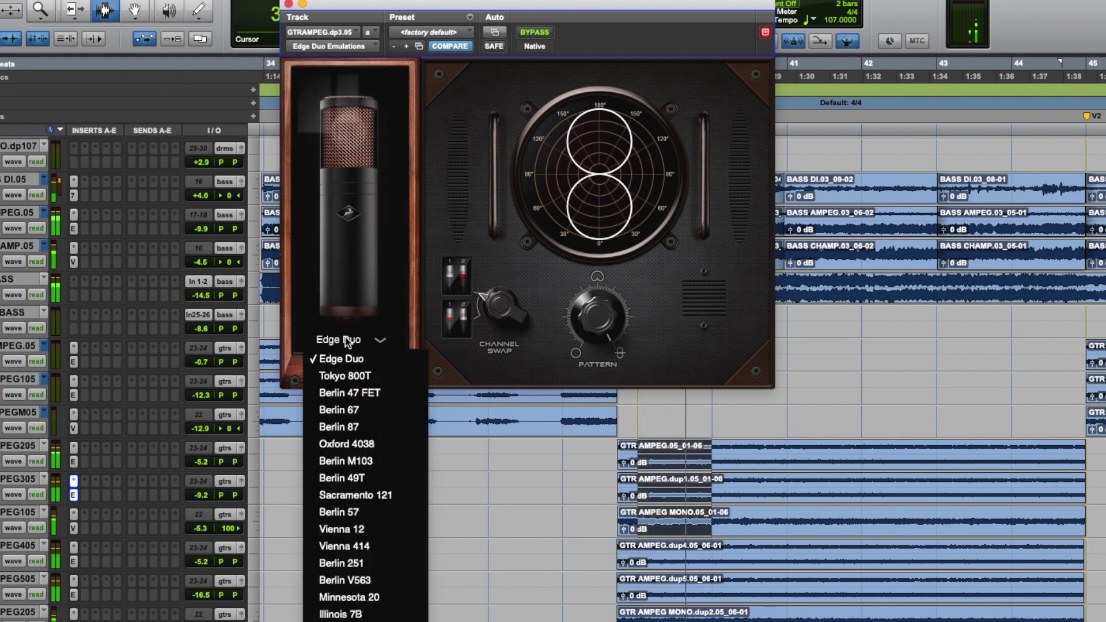
pyautogui.click(356, 495)
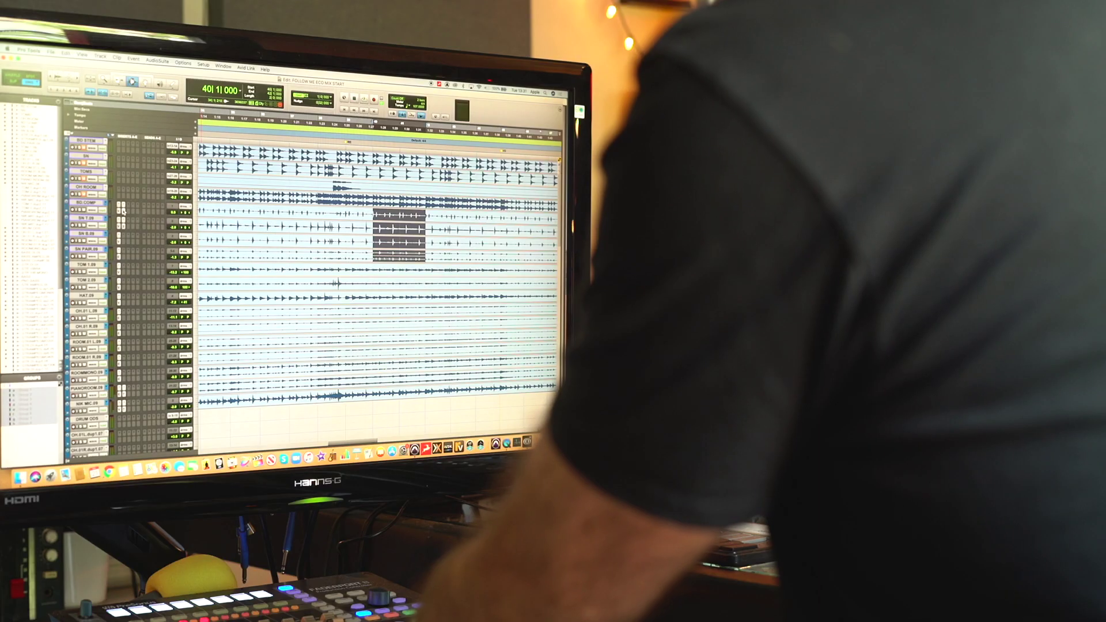
# Open the AFX insert containing the FET-A76 compressor on the kick drum comp track and reposition its window.
pyautogui.click(122, 207)
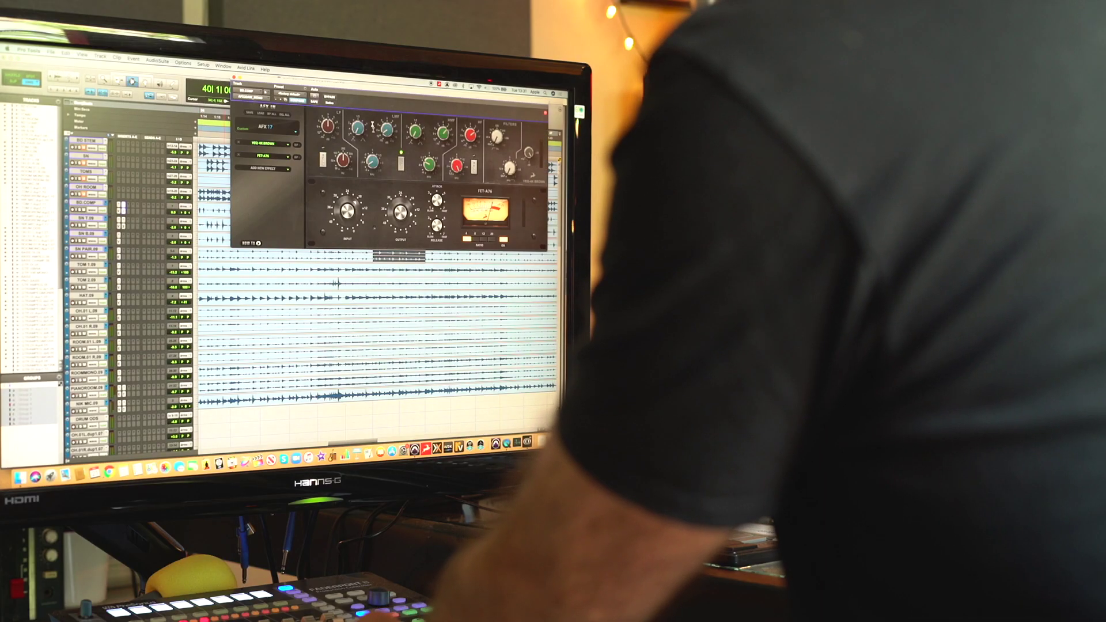
pyautogui.moveTo(363, 90); pyautogui.dragTo(305, 84)
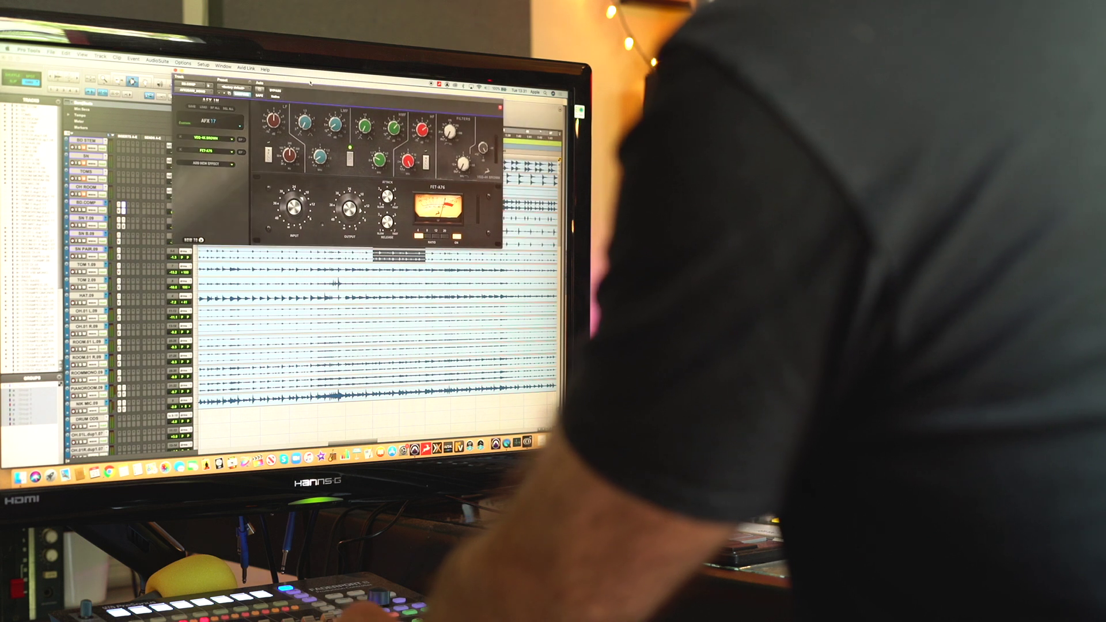